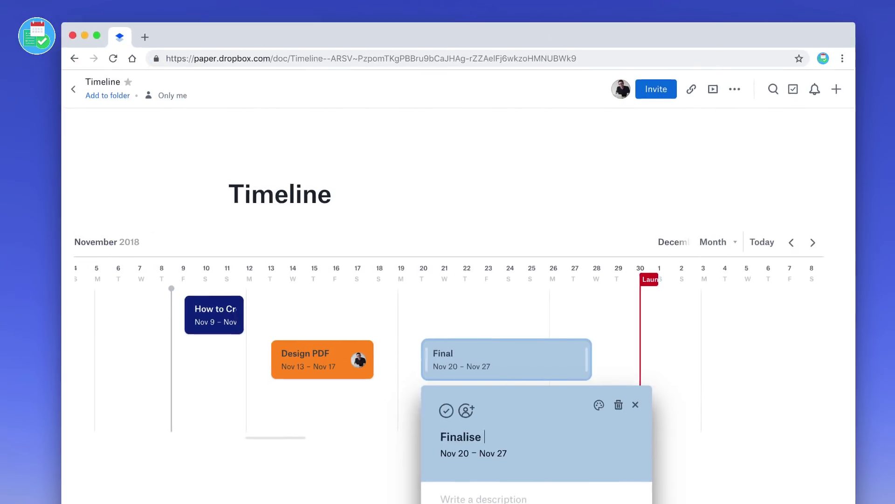
Finish the Nov 20–27 task title 'Finalise with Publish PDF' and colour its bar blue
{"action": "type", "text": "with Publish PDF"}
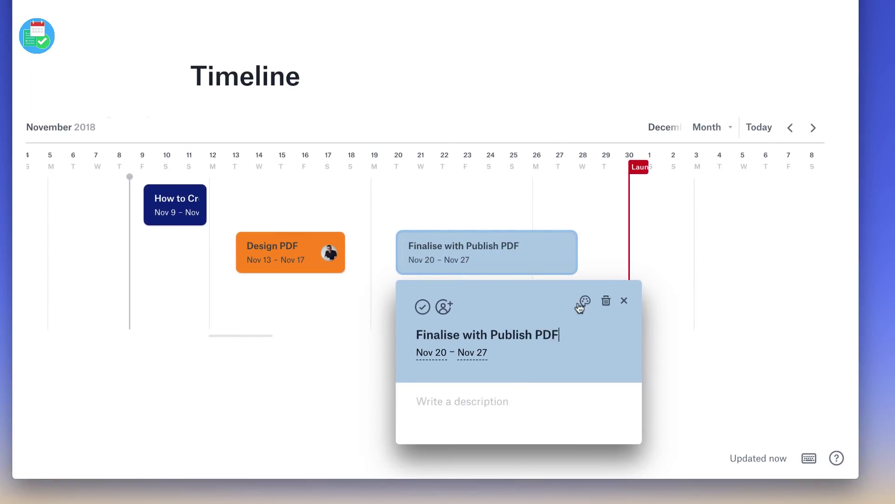
{"action": "left_click", "coordinate": [580, 307]}
{"action": "left_click", "coordinate": [602, 322]}
{"action": "key", "text": "Escape"}
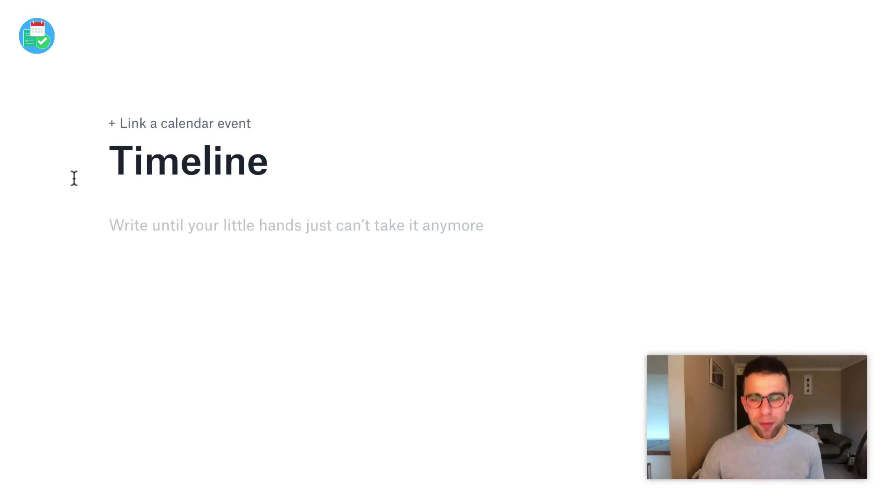
Move from the 'Timeline' title down to the empty body line
{"action": "key", "text": "Return"}
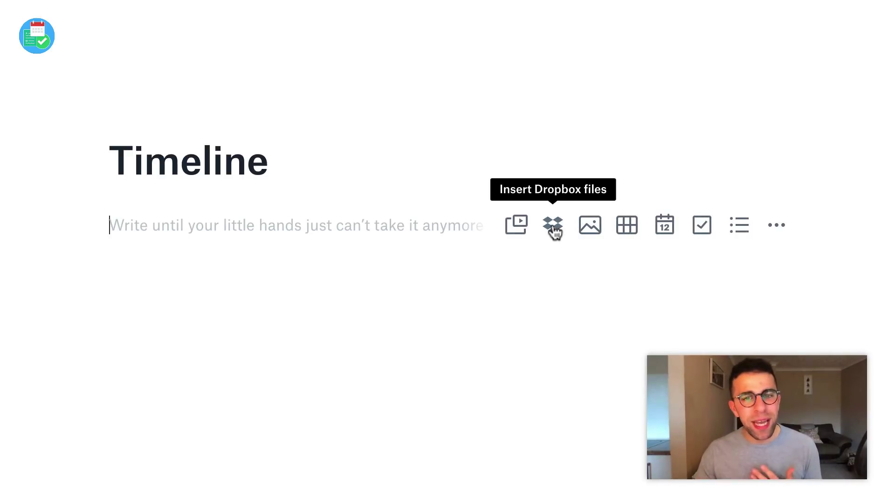
Insert a 2-week timeline block covering November 7–23, 2018 under the title
{"action": "left_click", "coordinate": [672, 233]}
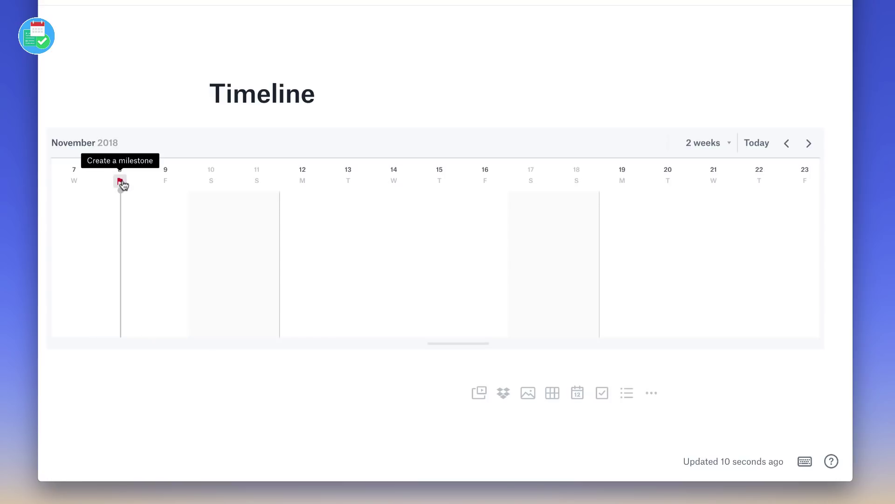
Add a 'Launch new PDF' milestone on November 30 after dismissing a stray Nov 8 milestone card
{"action": "left_click", "coordinate": [121, 183]}
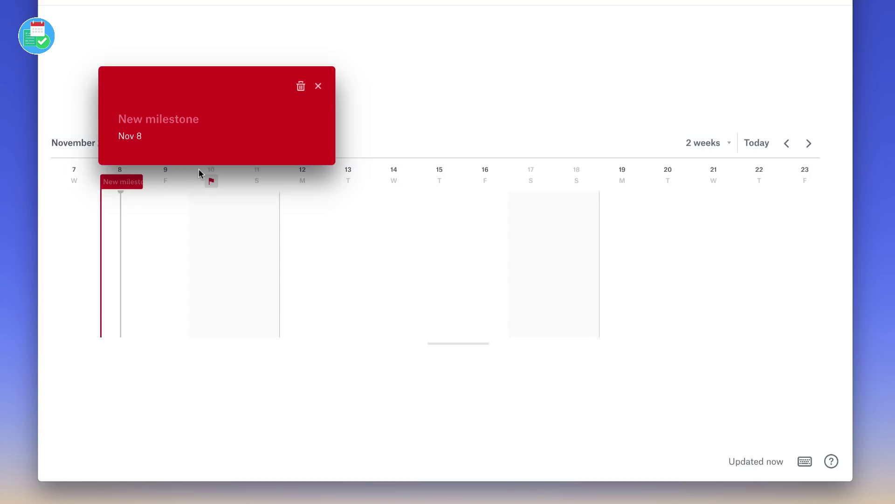
{"action": "left_click", "coordinate": [319, 86]}
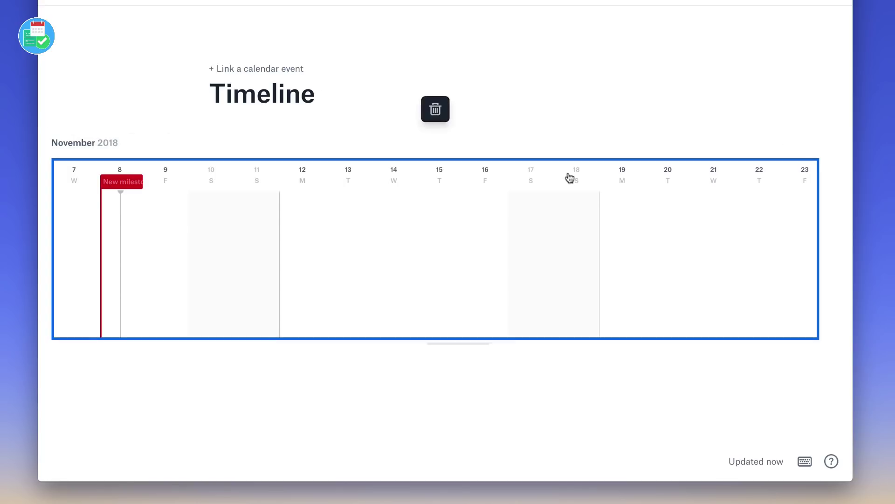
{"action": "scroll", "coordinate": [723, 190], "scroll_direction": "right", "scroll_amount": 4}
{"action": "scroll", "coordinate": [724, 188], "scroll_direction": "right", "scroll_amount": 6}
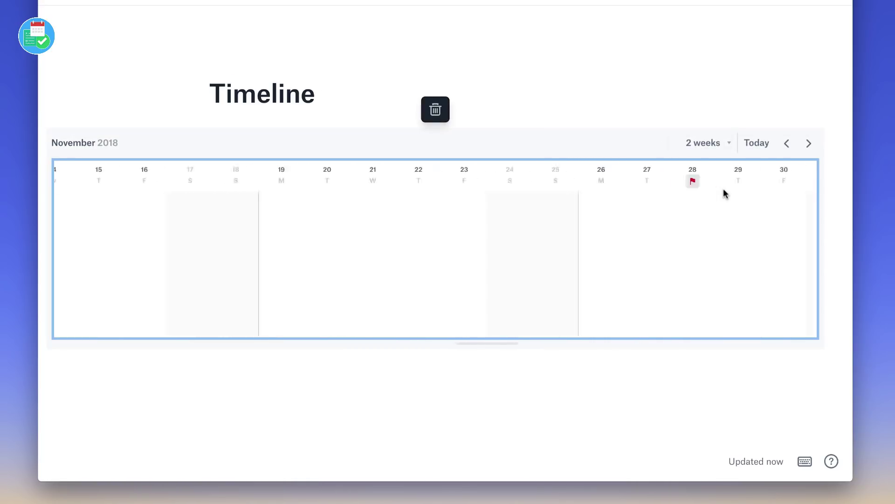
{"action": "left_click", "coordinate": [675, 184]}
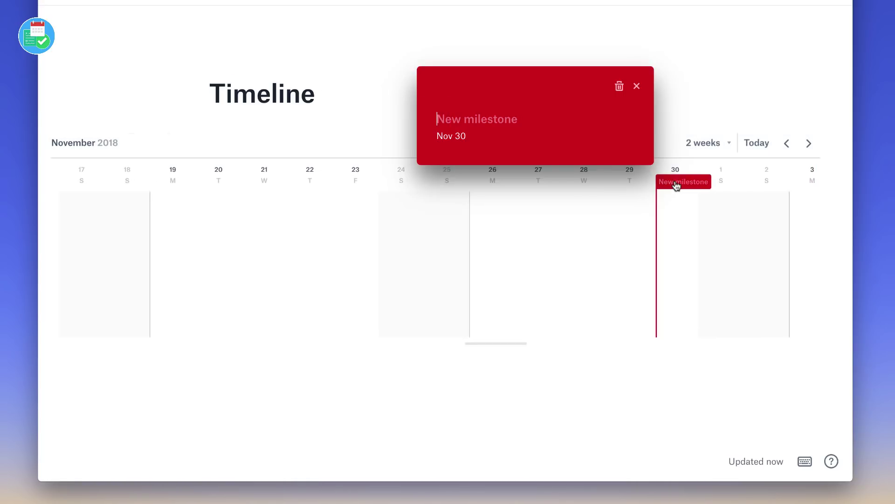
{"action": "type", "text": "Launch new PDF"}
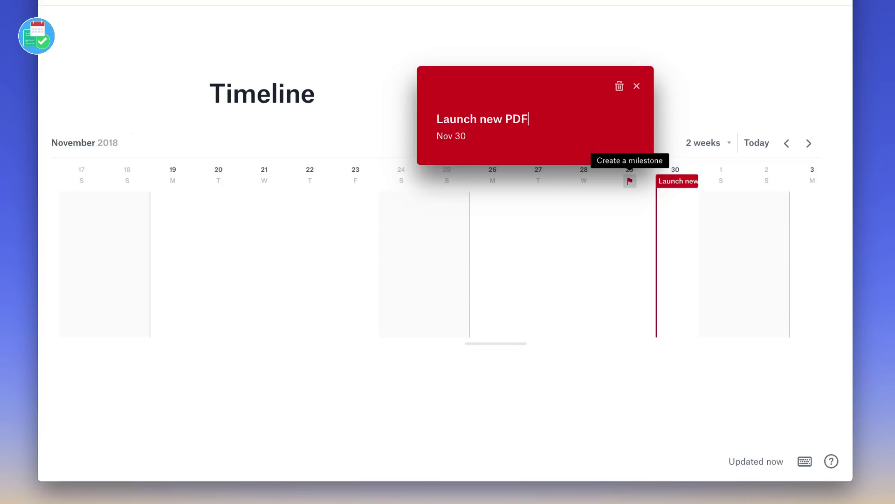
{"action": "key", "text": "Return"}
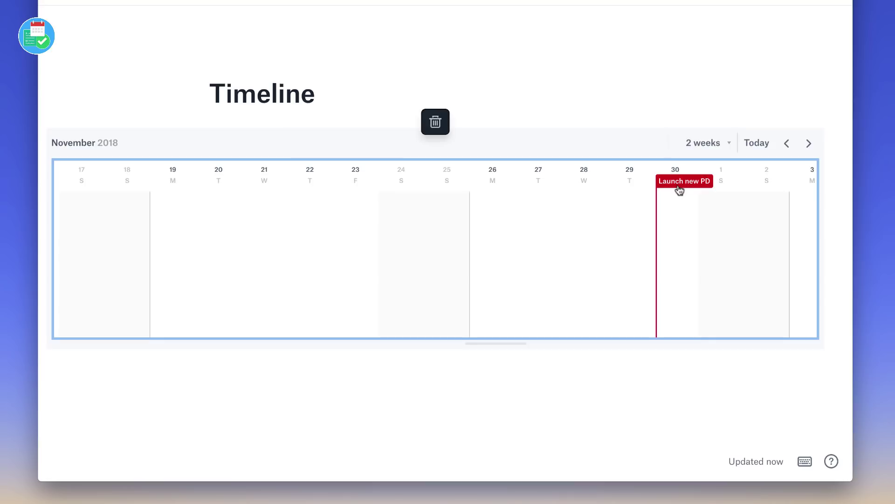
Switch the timeline span from 2 weeks to Month
{"action": "scroll", "coordinate": [562, 222], "scroll_direction": "left", "scroll_amount": 5}
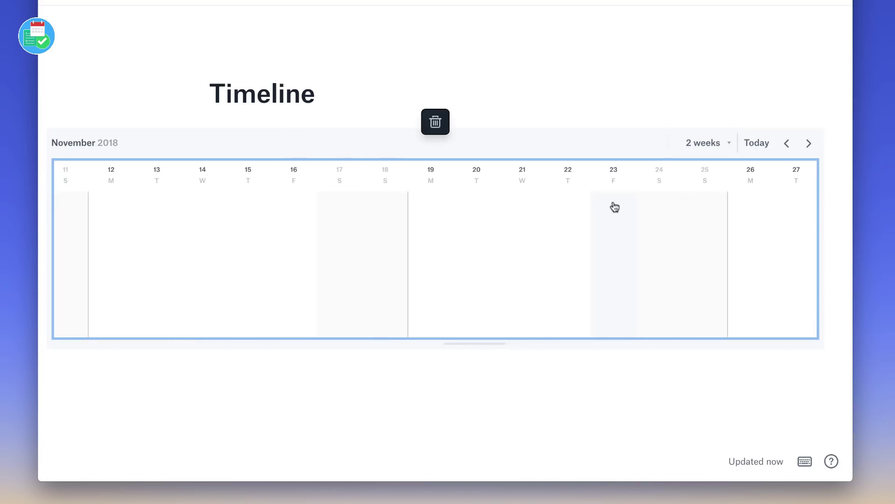
{"action": "left_click", "coordinate": [711, 144]}
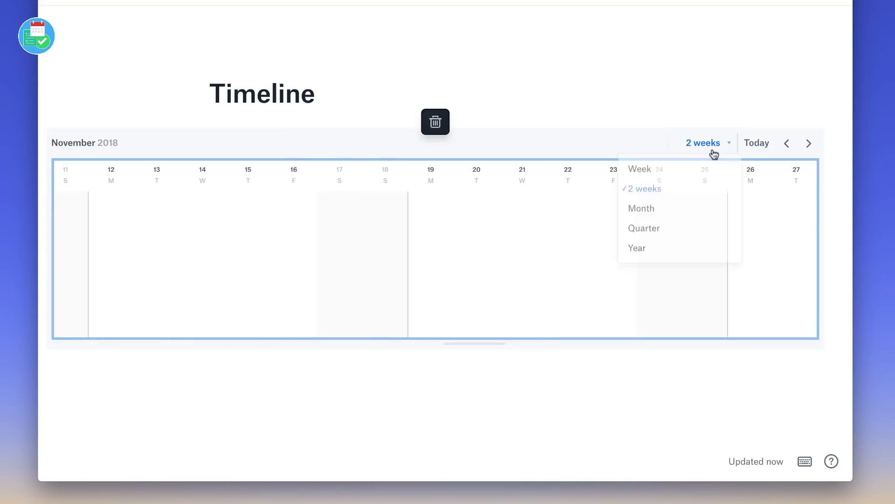
{"action": "left_click", "coordinate": [693, 216]}
Delete the unwanted Nov 8 milestone
{"action": "scroll", "coordinate": [683, 244], "scroll_direction": "left", "scroll_amount": 4}
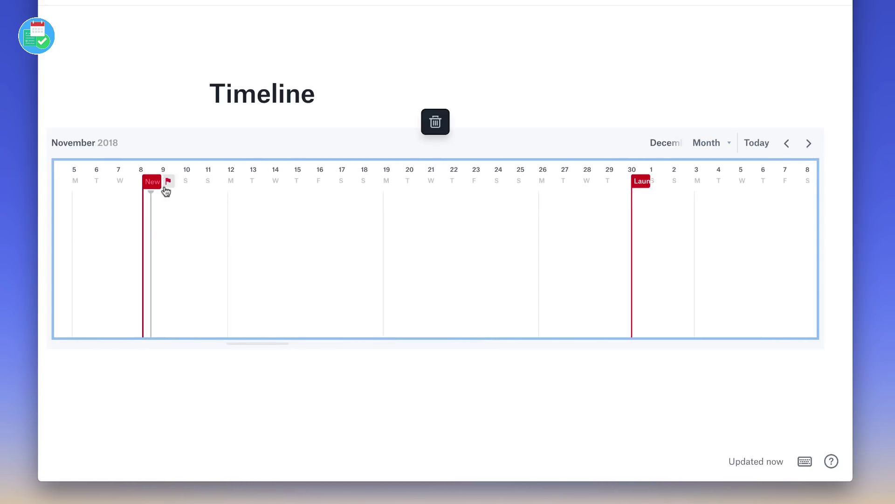
{"action": "left_click", "coordinate": [166, 186]}
{"action": "left_click", "coordinate": [344, 84]}
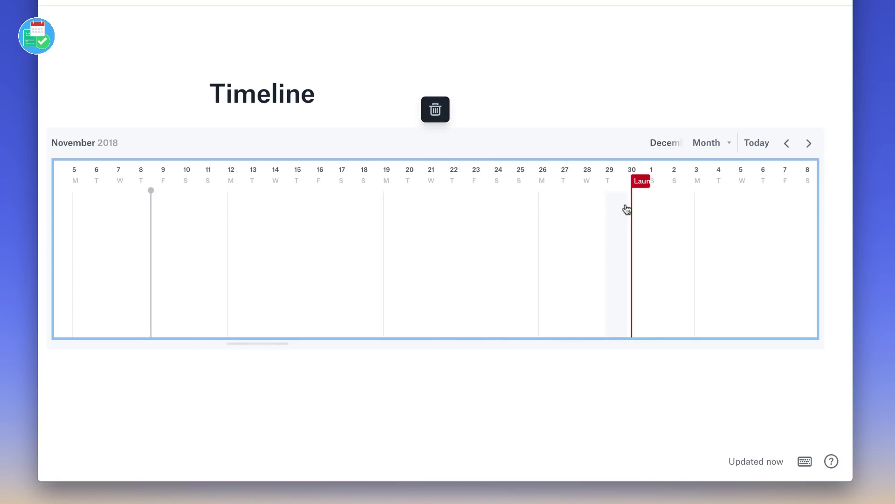
Create a Nov 9–11 task bar titled 'How to Create the Best PDFs'
{"action": "left_click", "coordinate": [180, 225]}
{"action": "left_click_drag", "start_coordinate": [197, 225], "coordinate": [211, 225]}
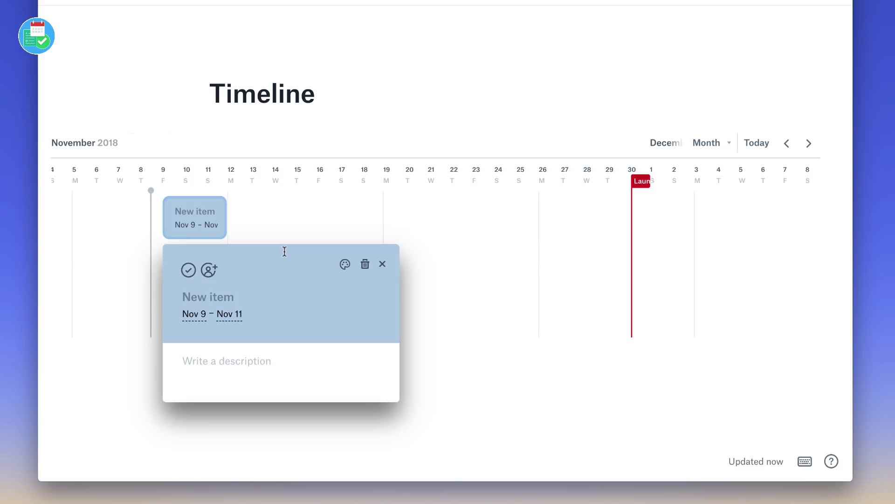
{"action": "type", "text": "How to Creat"}
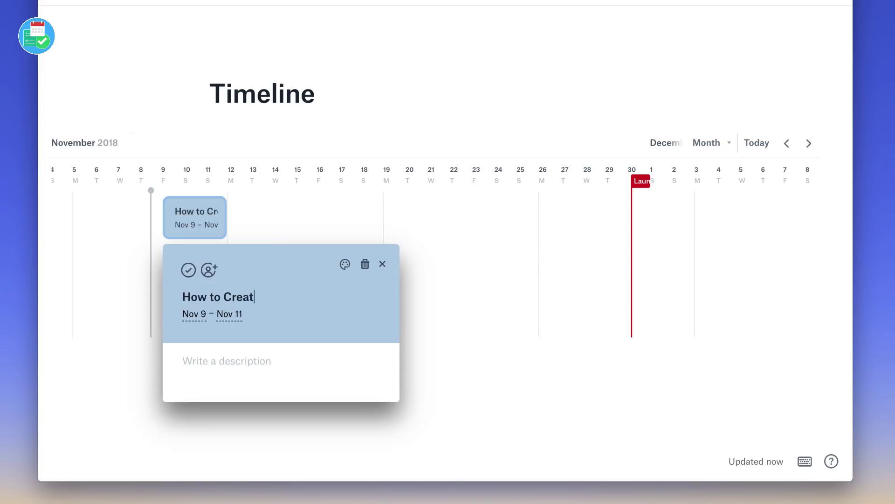
{"action": "type", "text": "e the Best PDFs"}
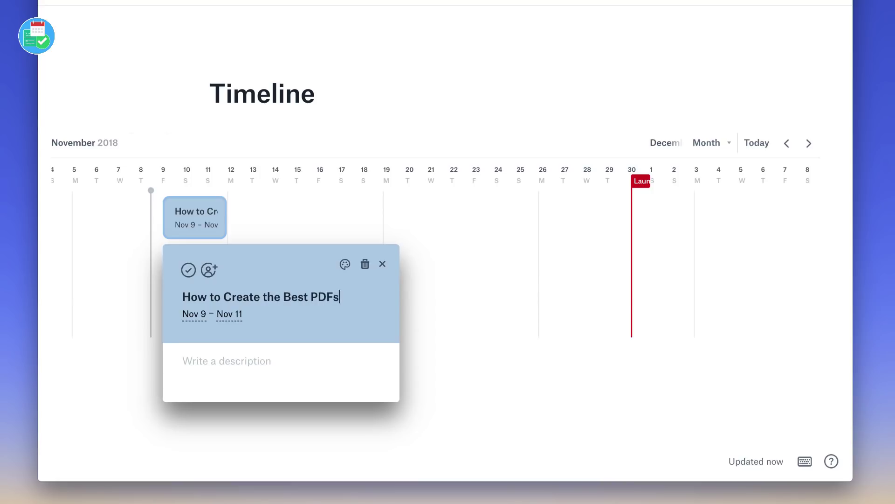
{"action": "key", "text": "Escape"}
Colour that task bar dark navy and close its details without assigning anyone
{"action": "left_click", "coordinate": [209, 229]}
{"action": "left_click", "coordinate": [345, 264]}
{"action": "left_click", "coordinate": [345, 292]}
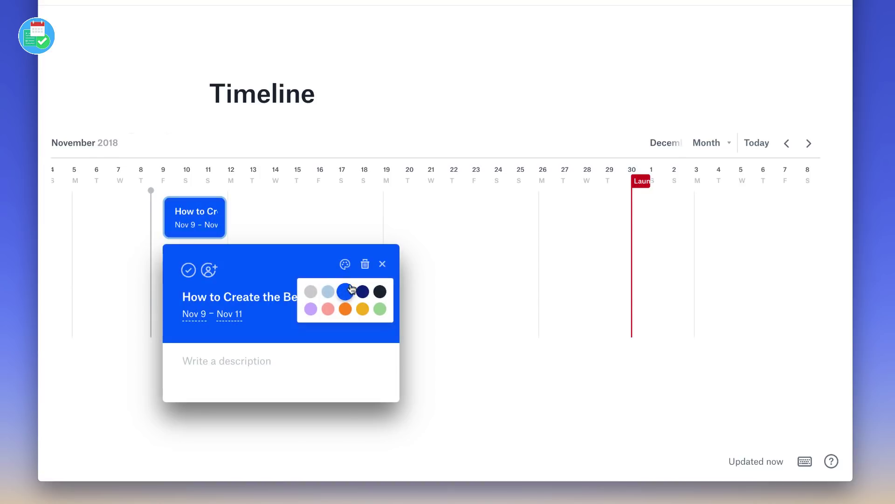
{"action": "left_click", "coordinate": [363, 292]}
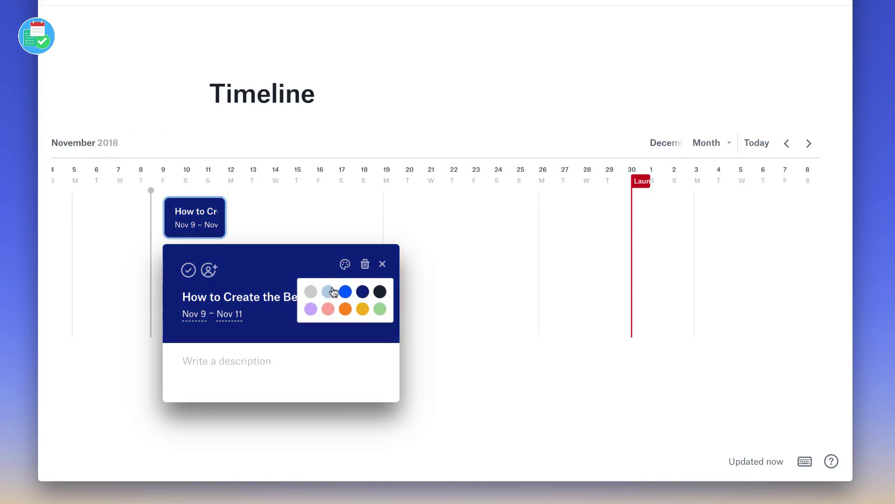
{"action": "left_click", "coordinate": [208, 271]}
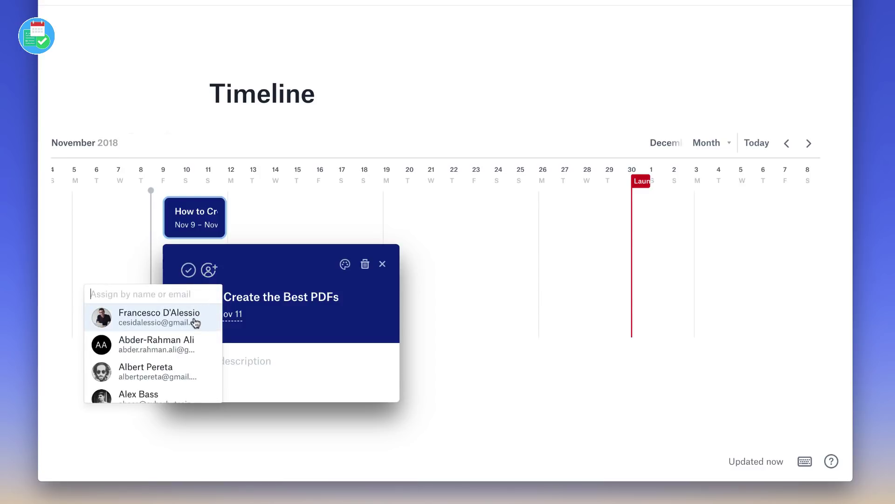
{"action": "left_click", "coordinate": [295, 361]}
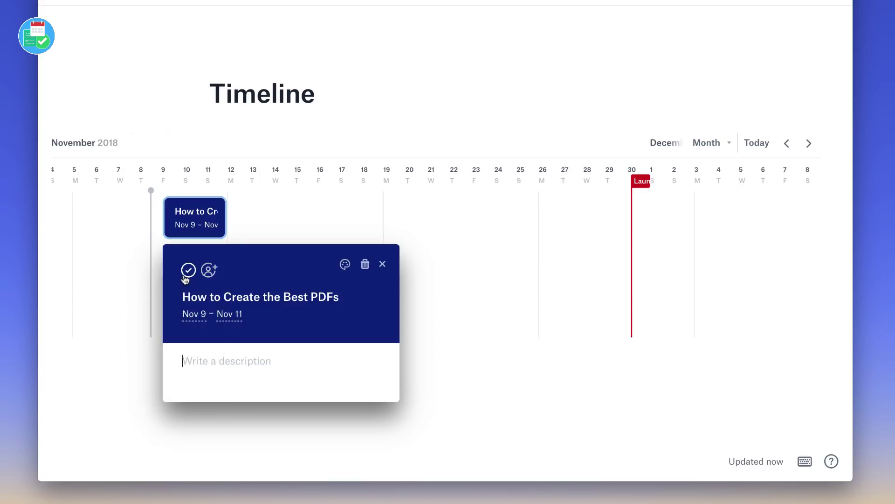
{"action": "left_click", "coordinate": [255, 224]}
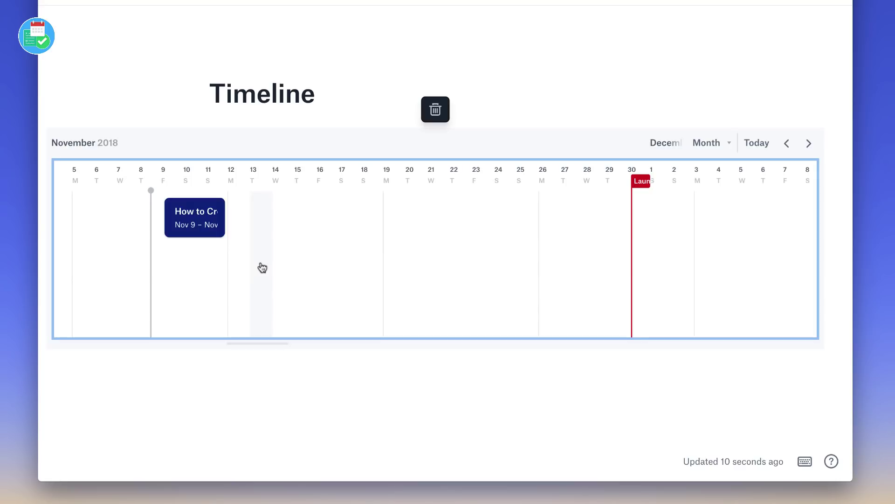
Create an orange 'Design PDF' task spanning Nov 13–17 and assign it to a team member
{"action": "left_click_drag", "start_coordinate": [260, 254], "coordinate": [358, 250]}
{"action": "type", "text": "Design PDF"}
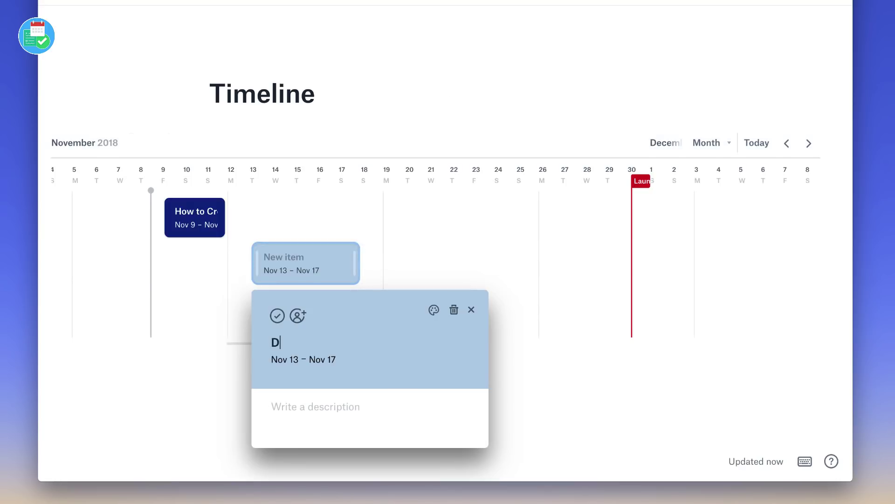
{"action": "left_click", "coordinate": [433, 310]}
{"action": "left_click", "coordinate": [434, 355]}
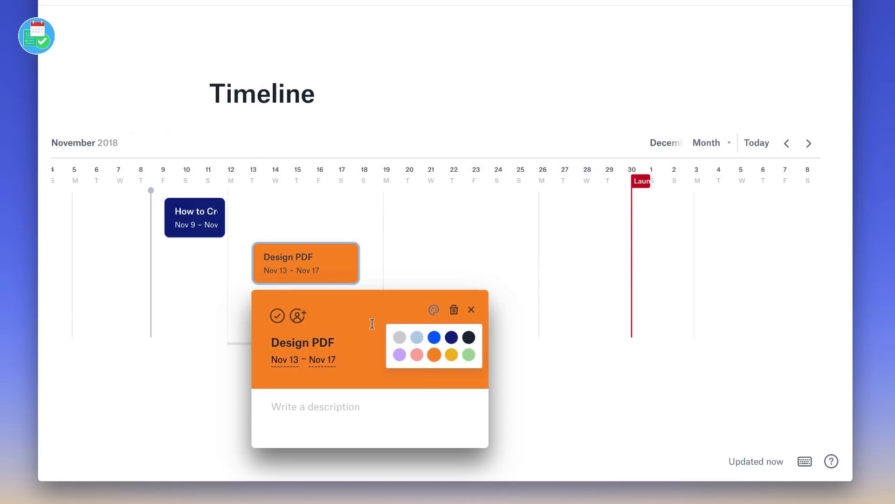
{"action": "left_click", "coordinate": [295, 318]}
{"action": "left_click", "coordinate": [236, 354]}
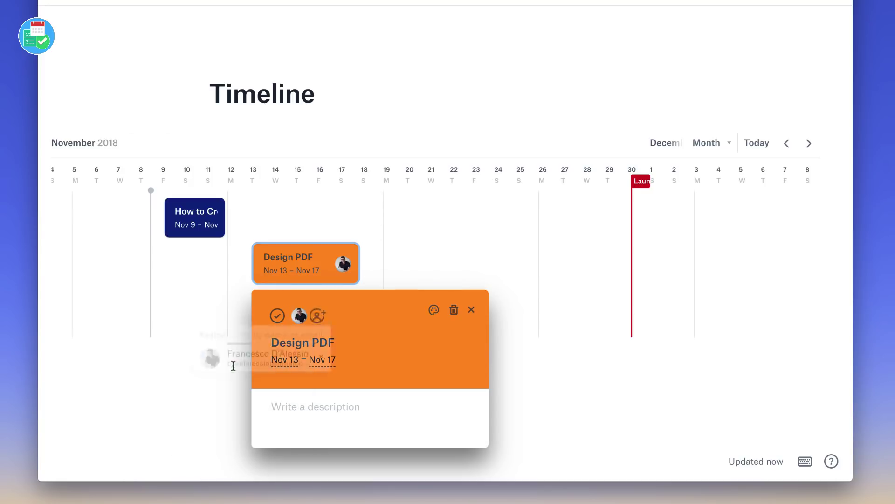
{"action": "left_click", "coordinate": [430, 271]}
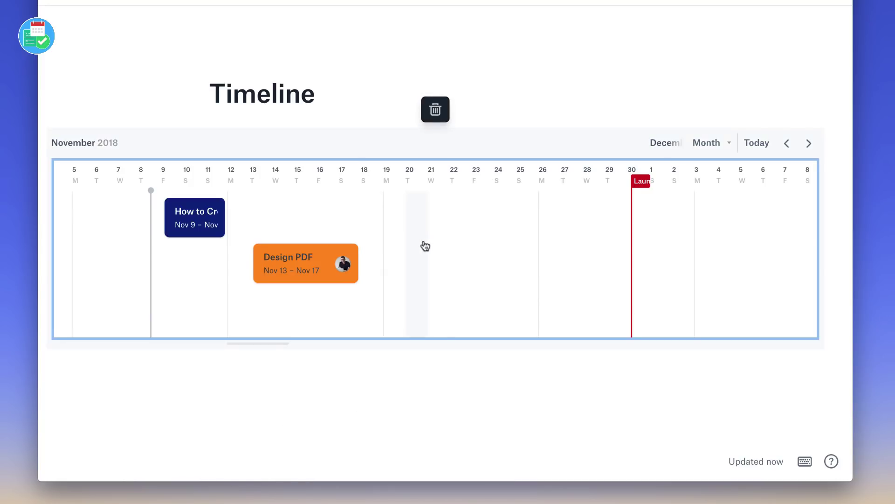
Create a bright blue 'Finalise with Publish PDF' task bar covering Nov 20–27
{"action": "left_click_drag", "start_coordinate": [419, 247], "coordinate": [579, 248]}
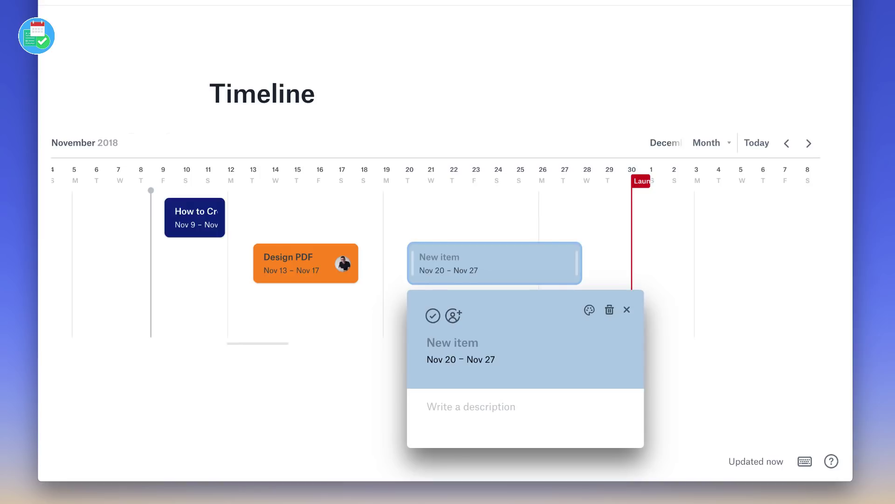
{"action": "type", "text": "Finalise with Pu"}
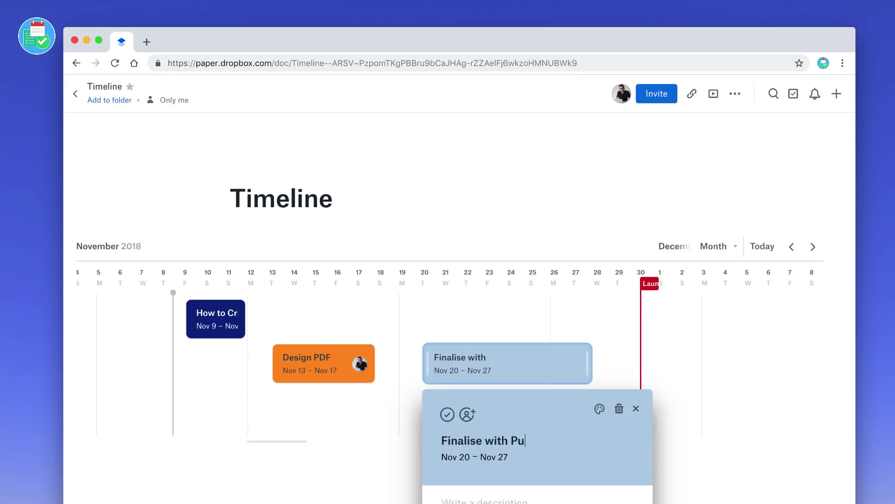
{"action": "type", "text": "blish PDF"}
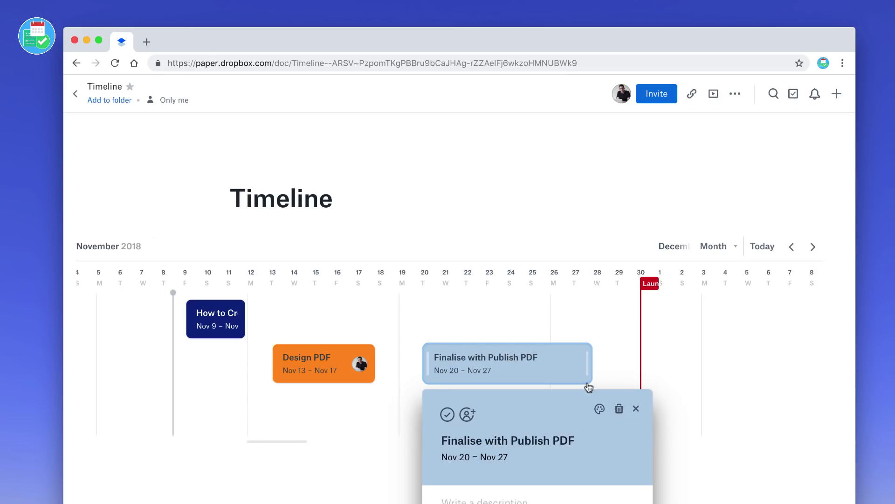
{"action": "left_click", "coordinate": [601, 429]}
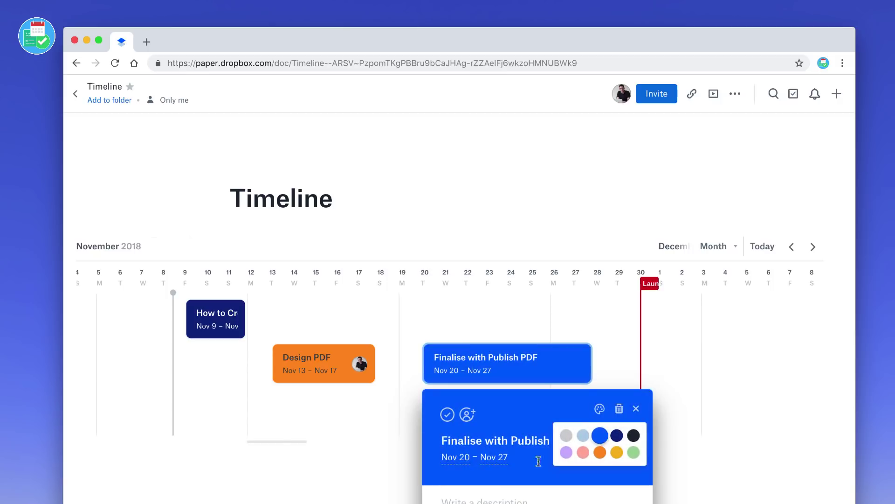
{"action": "left_click", "coordinate": [378, 463]}
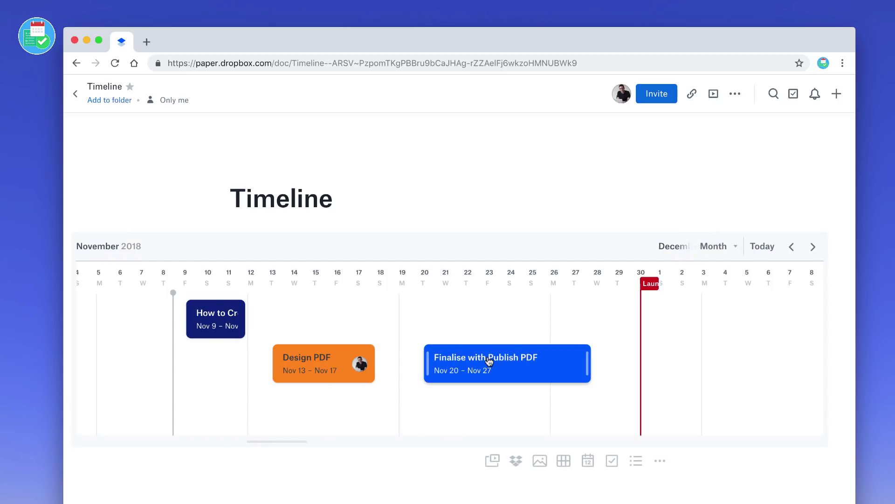
Try the Quarter and Year spans, then settle on the 2-week view covering Nov 9–25
{"action": "left_click", "coordinate": [725, 248]}
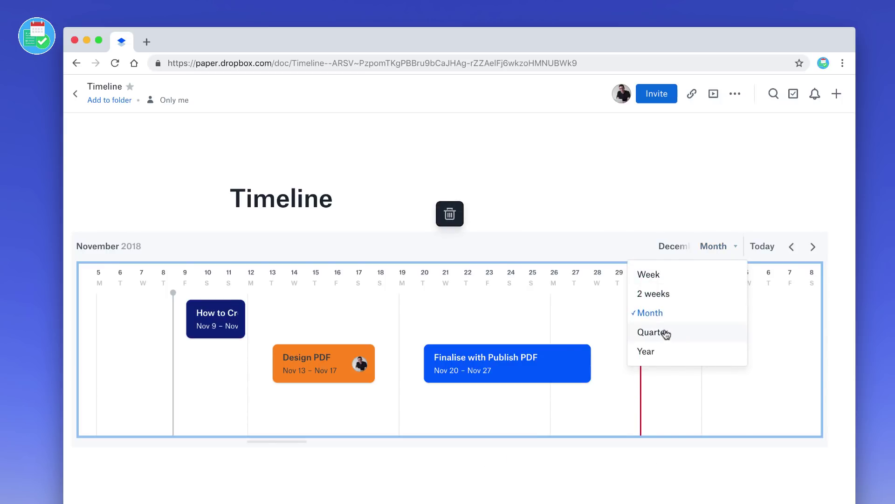
{"action": "left_click", "coordinate": [666, 333]}
{"action": "left_click", "coordinate": [706, 249]}
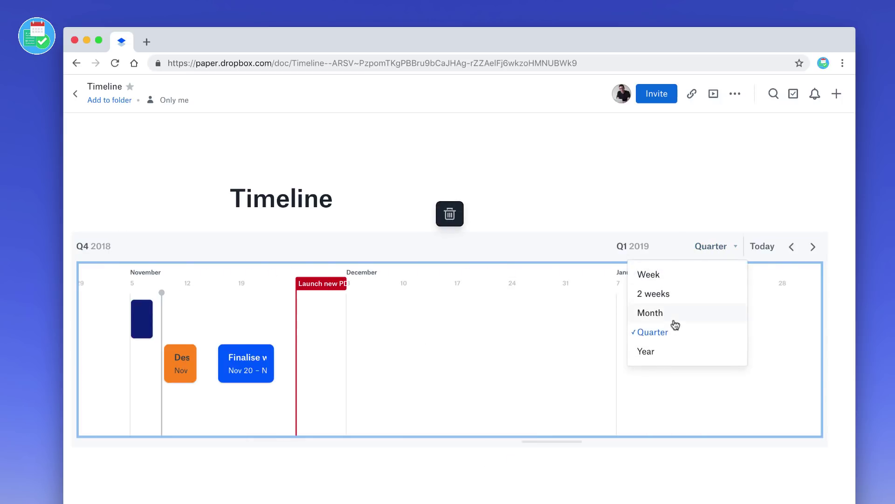
{"action": "left_click", "coordinate": [664, 351]}
{"action": "left_click", "coordinate": [712, 252]}
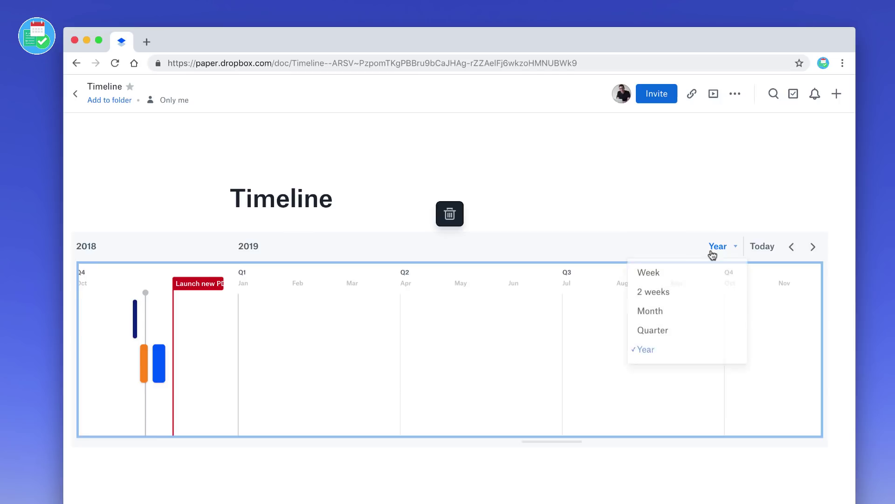
{"action": "left_click", "coordinate": [690, 293]}
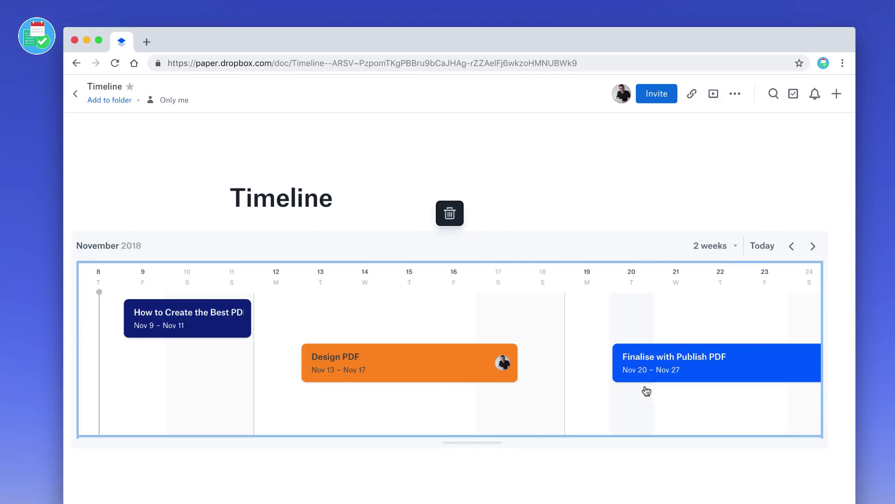
{"action": "scroll", "coordinate": [646, 391], "scroll_direction": "right", "scroll_amount": 2}
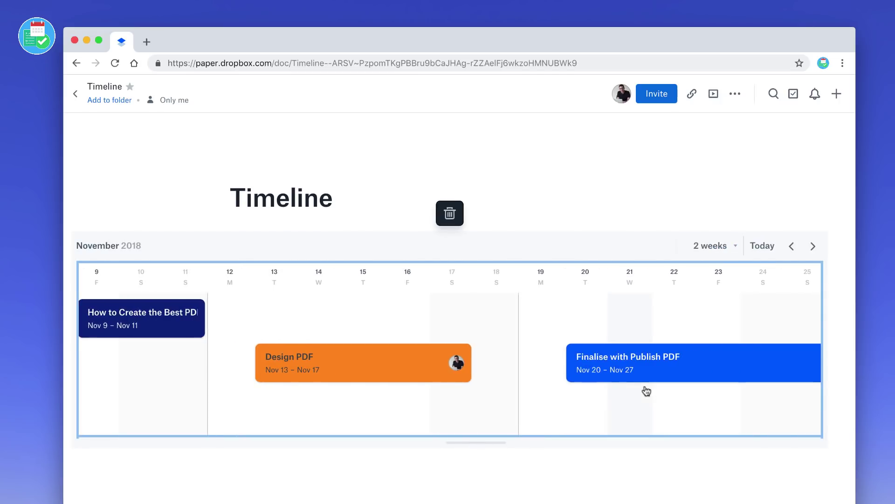